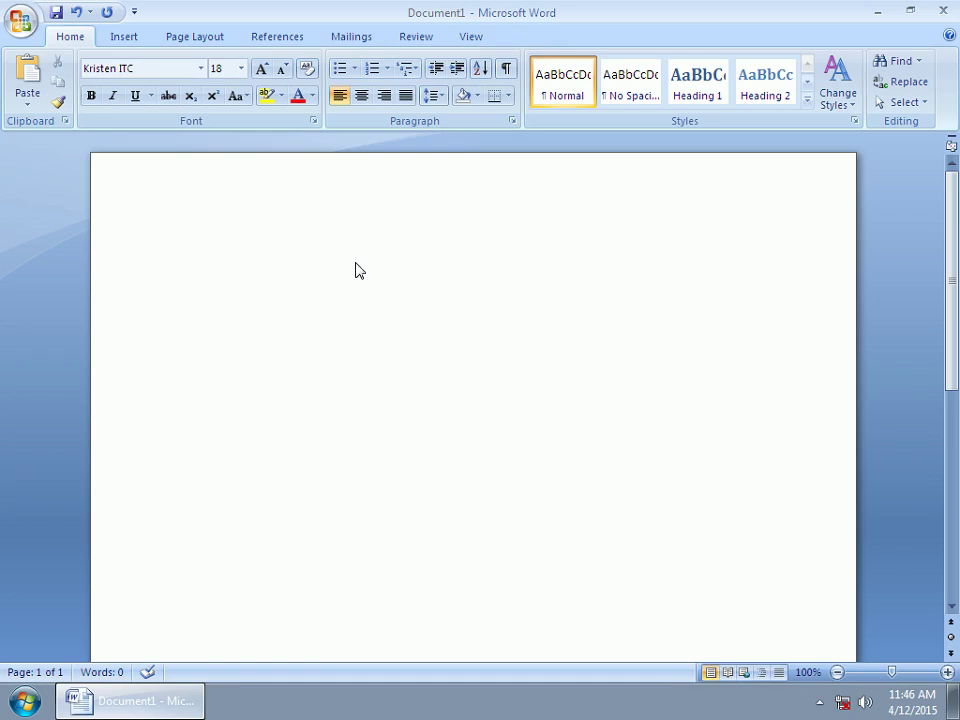
Step: Type the title 'How to share word 2007's file to word 2003's user.' and start 'It's very easy, let's start'
type("H")
type("ow to")
type("o s")
key("BackSpace")
type("o")
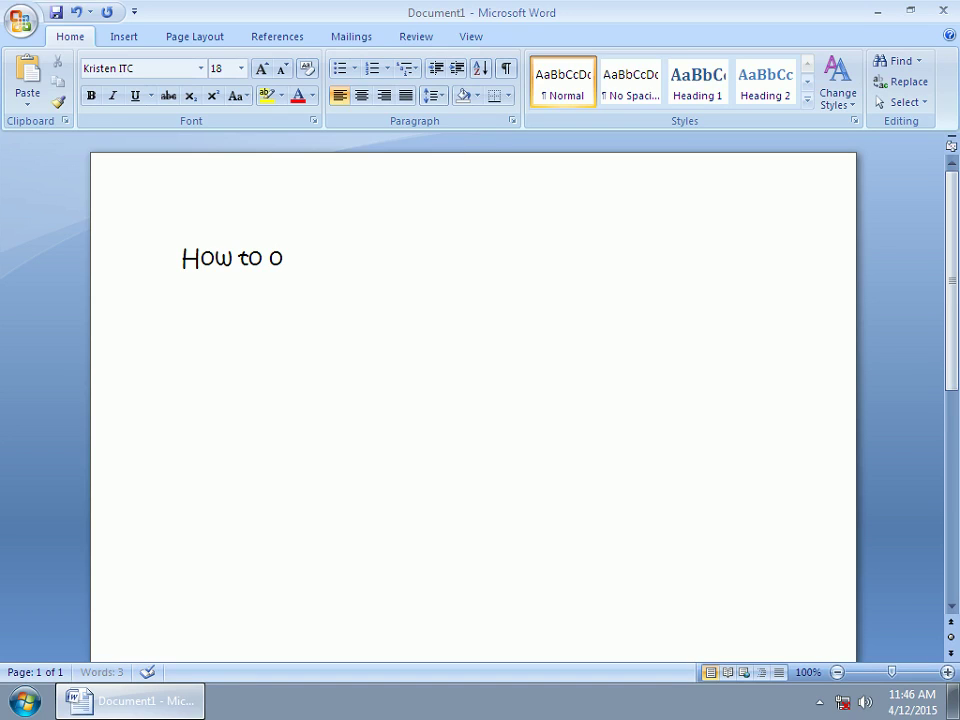
type("penm")
key("BackSpace")
key("BackSpace")
type("hare word 2007'")
type(" v")
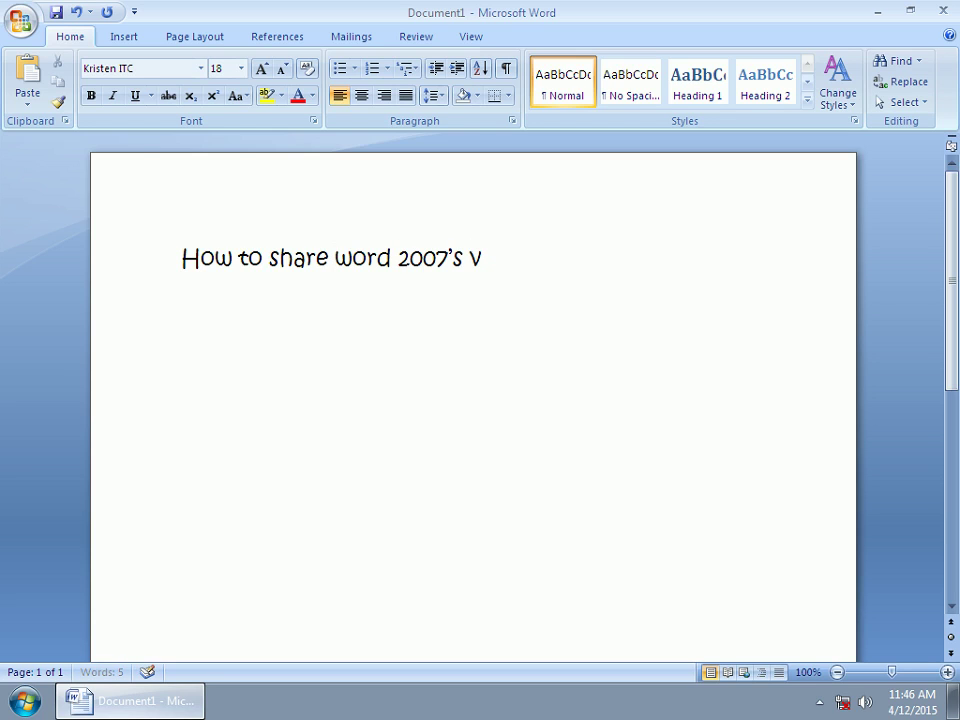
key("BackSpace")
type("file")
type(" to wo")
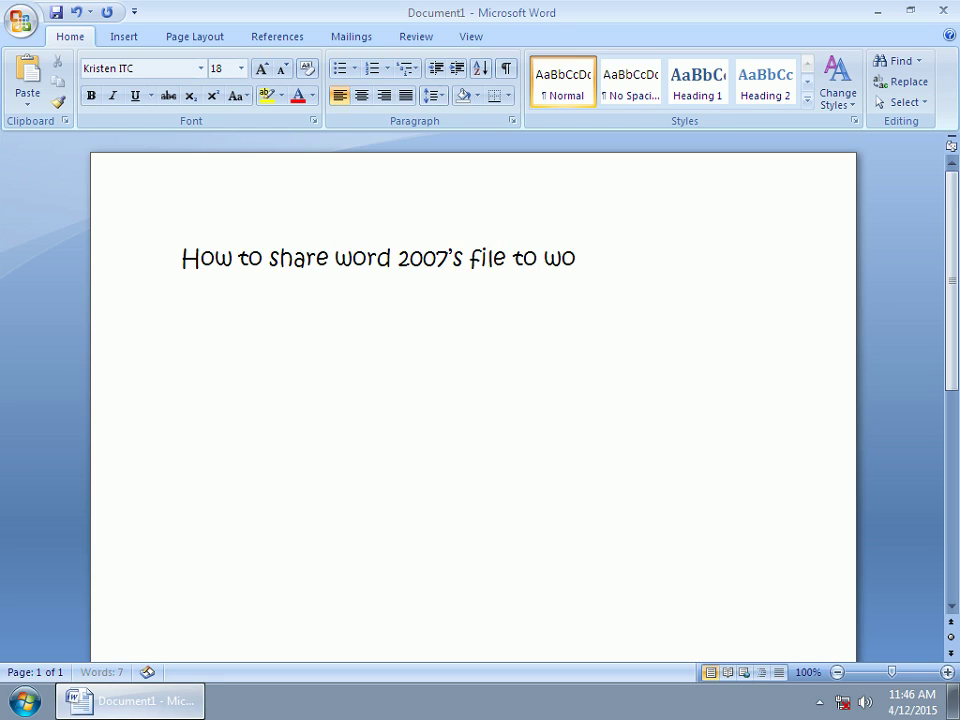
type(" 2003'")
type("’s user")
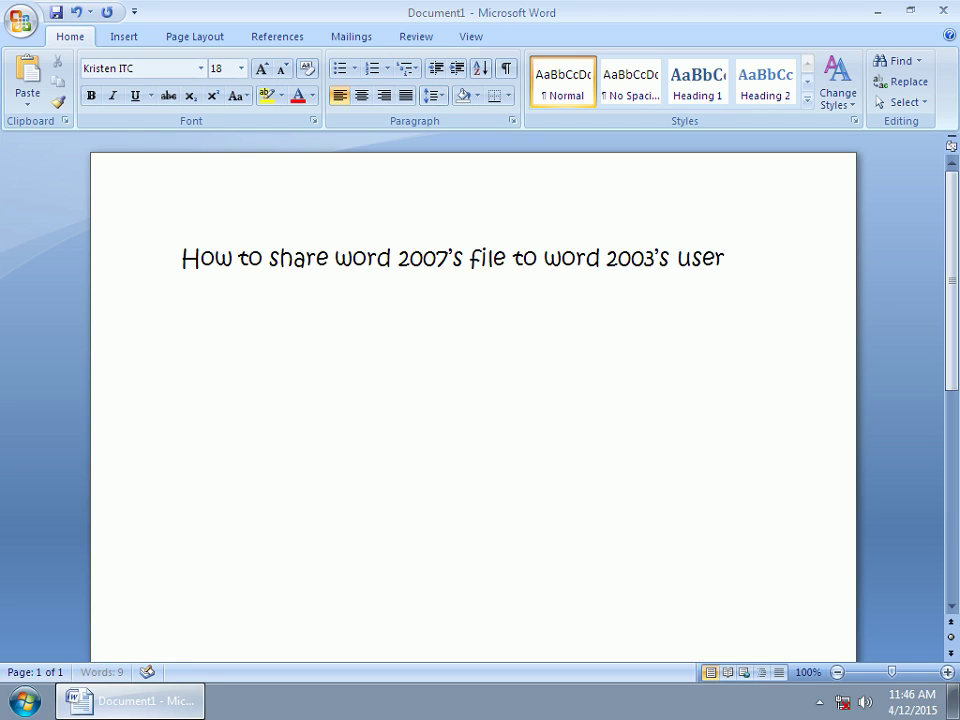
type(".")
type("'s very easx")
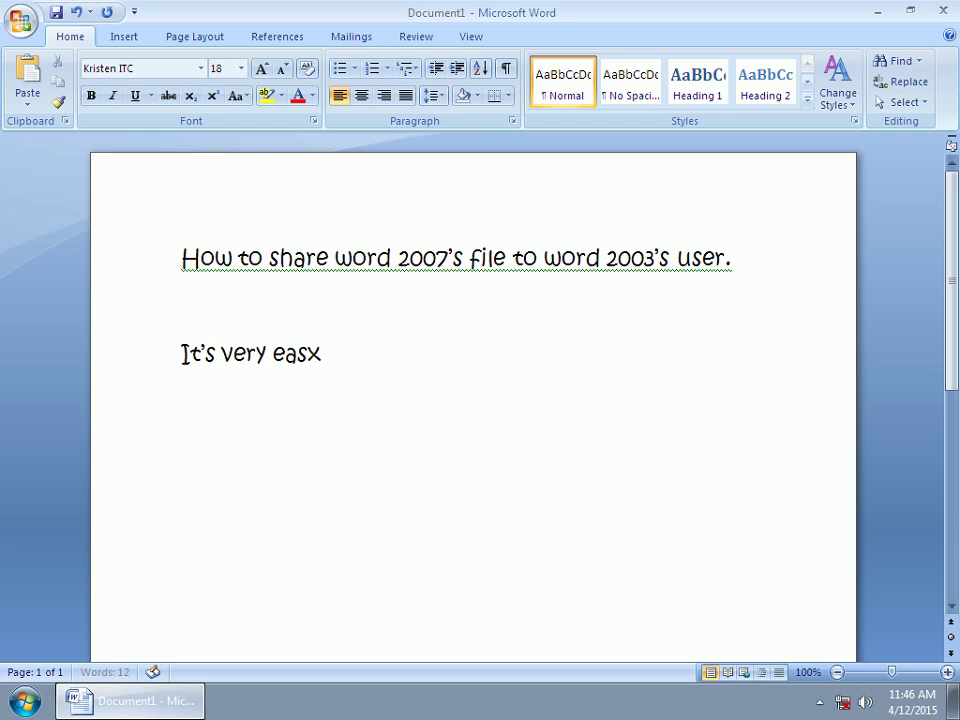
type("y, let's starty")
Step: Complete the intro line so it reads 'It's very easy, let's start…'
key("BackSpace")
type("/")
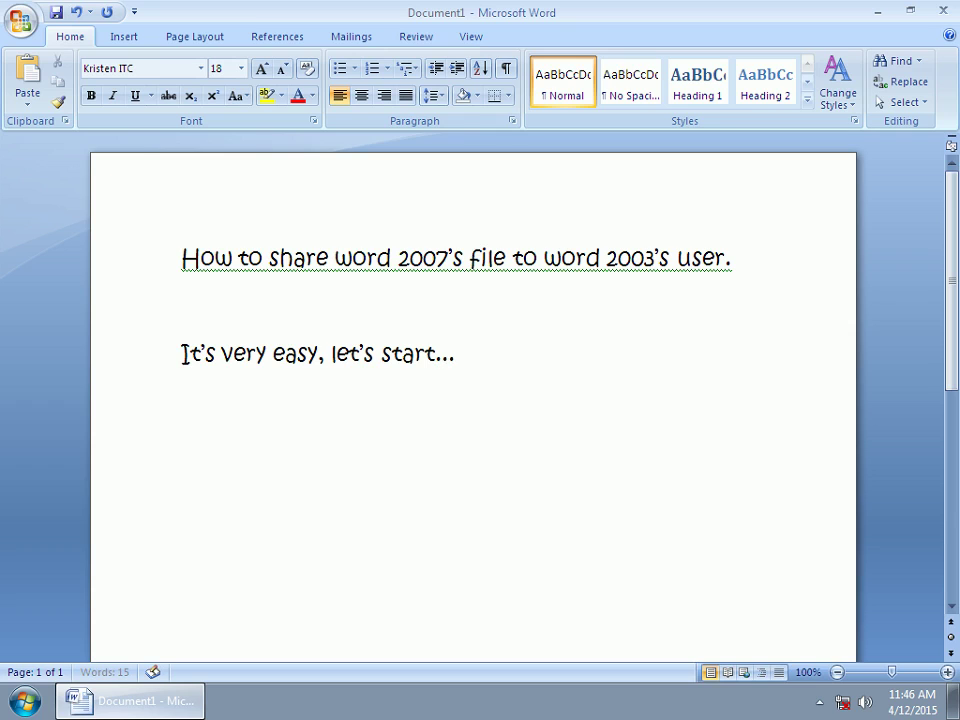
key("Return")
key("Return")
Step: Type the 'First of all, write down or open the desired document you want to share.' paragraph and begin the 'Then' line
type("First of all, wri")
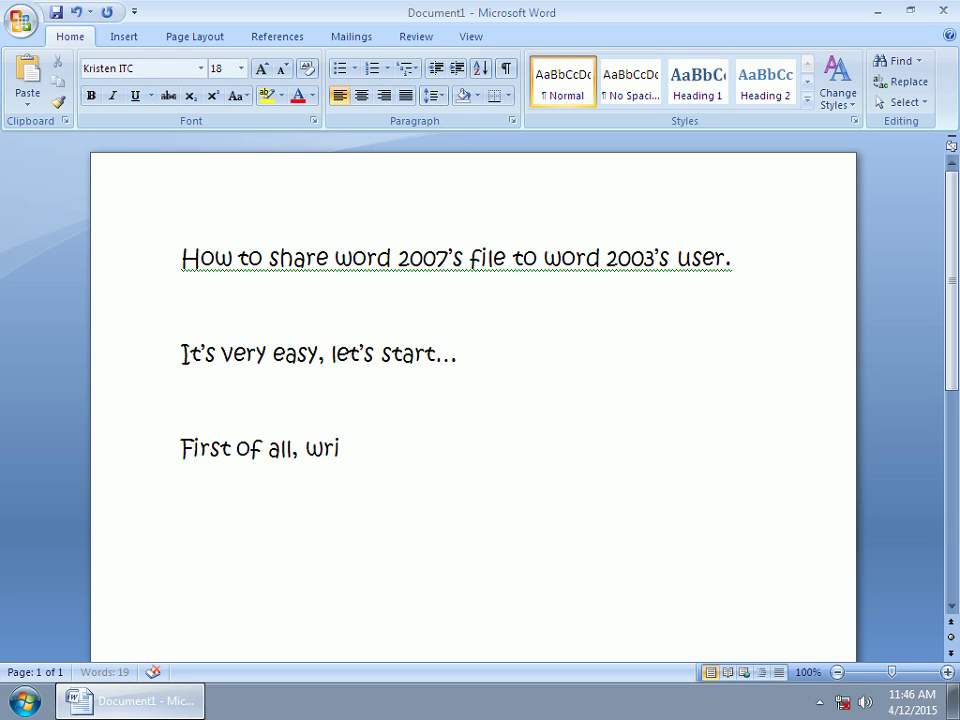
type("te down the ")
type("document ")
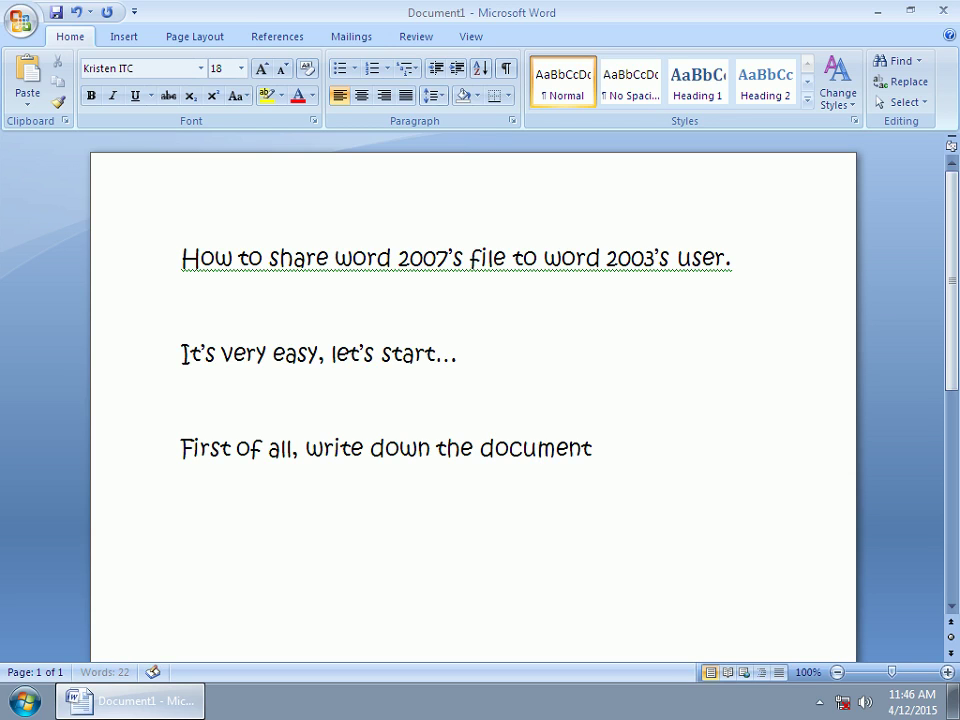
type("or ope")
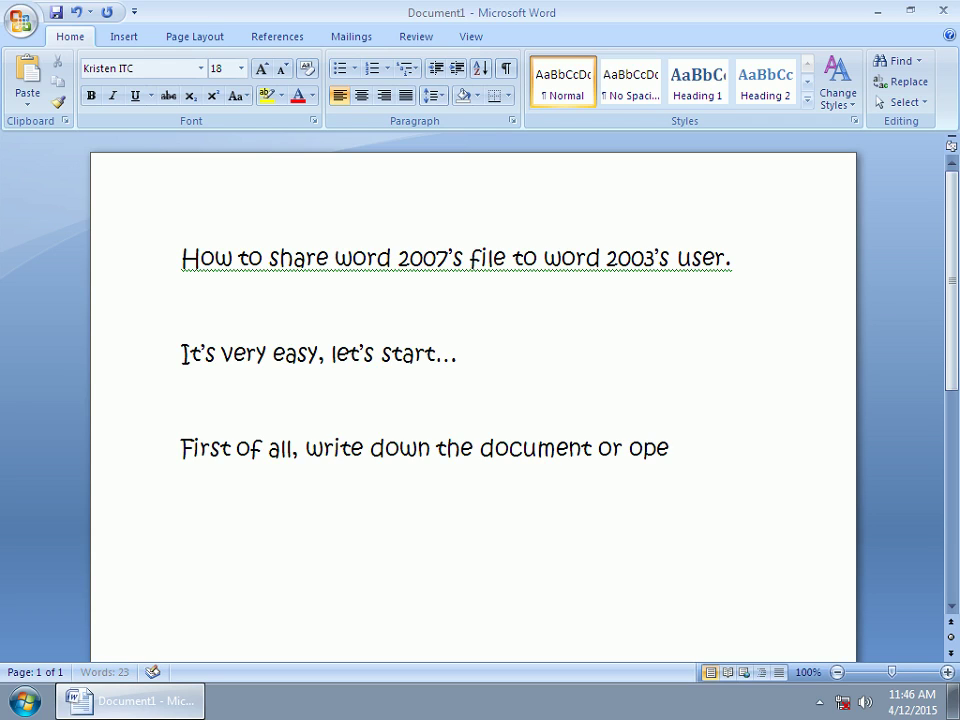
type("hje")
key("BackSpace")
type("desired document you ")
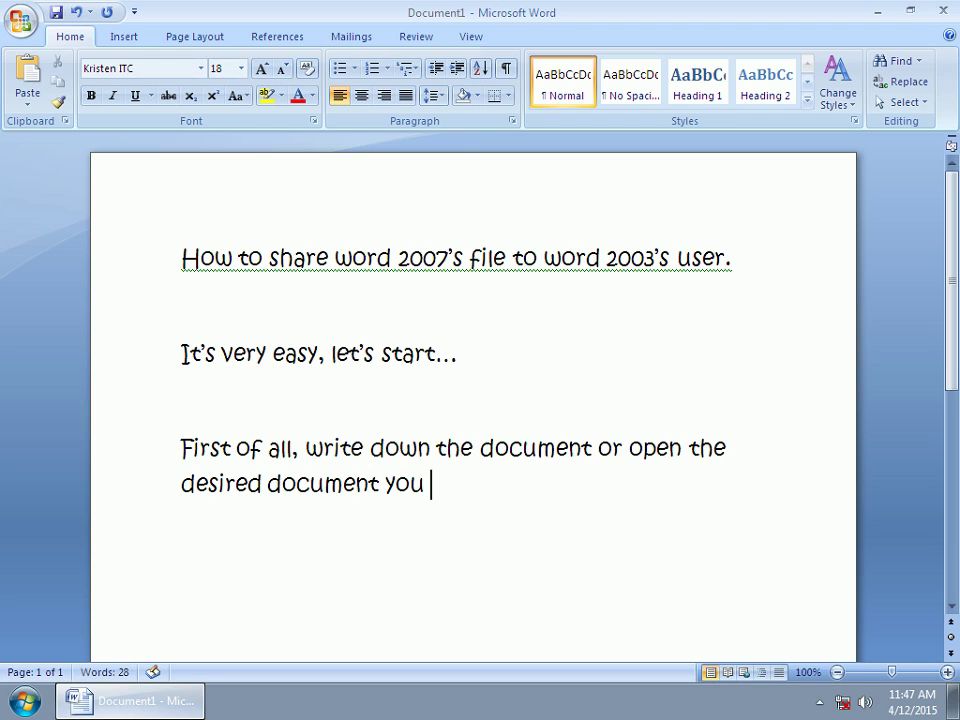
type("wantto s")
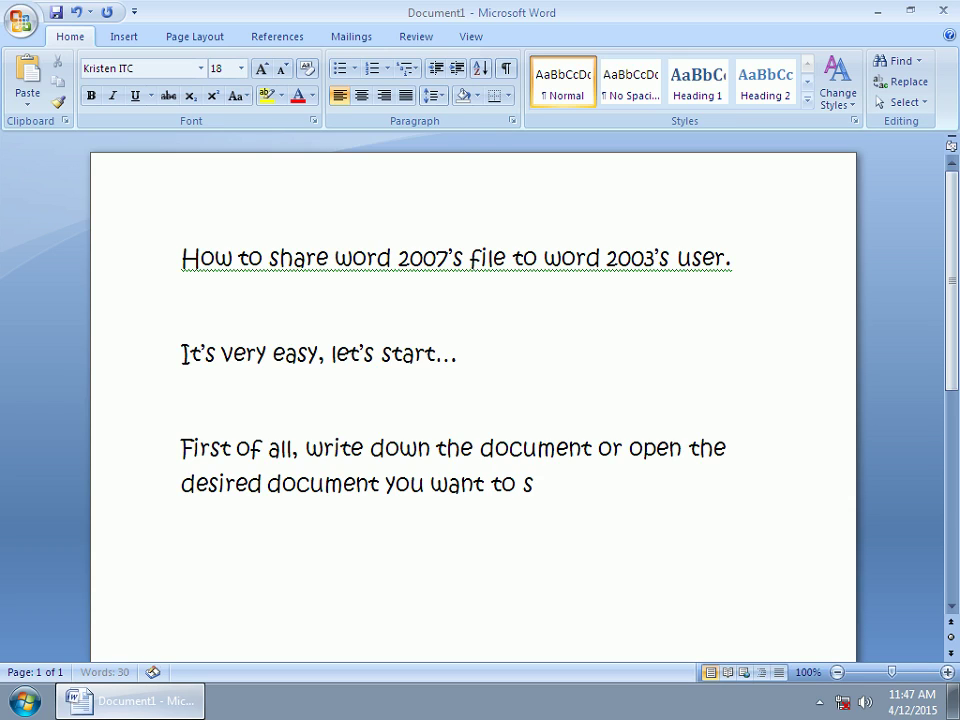
type("hare")
type("..")
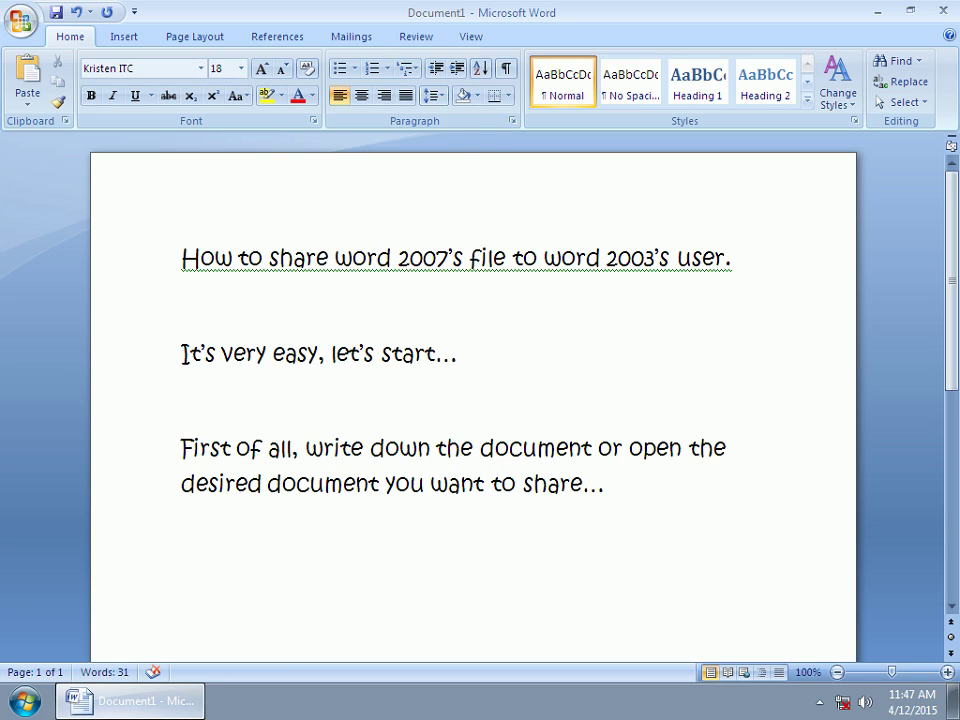
type("Then")
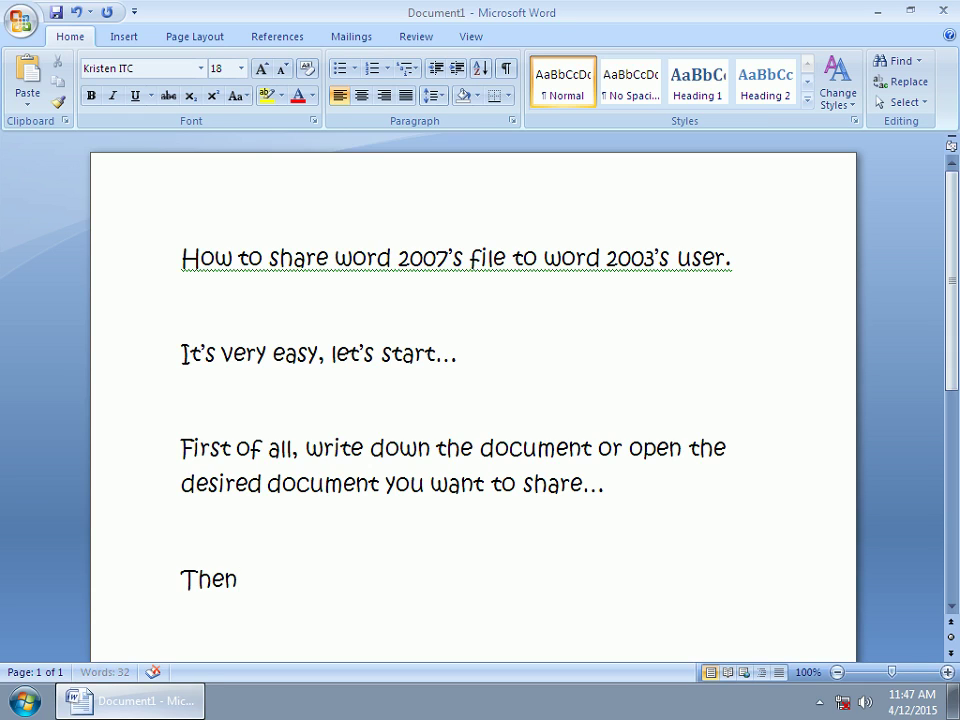
type(" If it i")
type("s old")
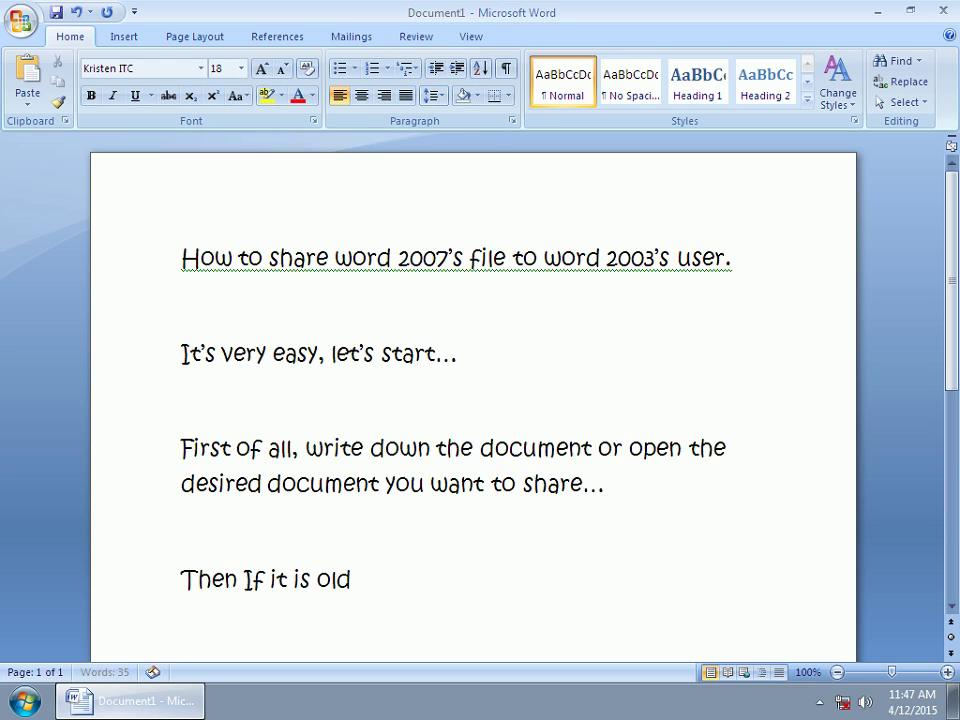
type("then you;")
Step: Finish the 'Then If it is old file… just save the file,' paragraph and add a 'Ctrl+s' line below
key("BackSpace")
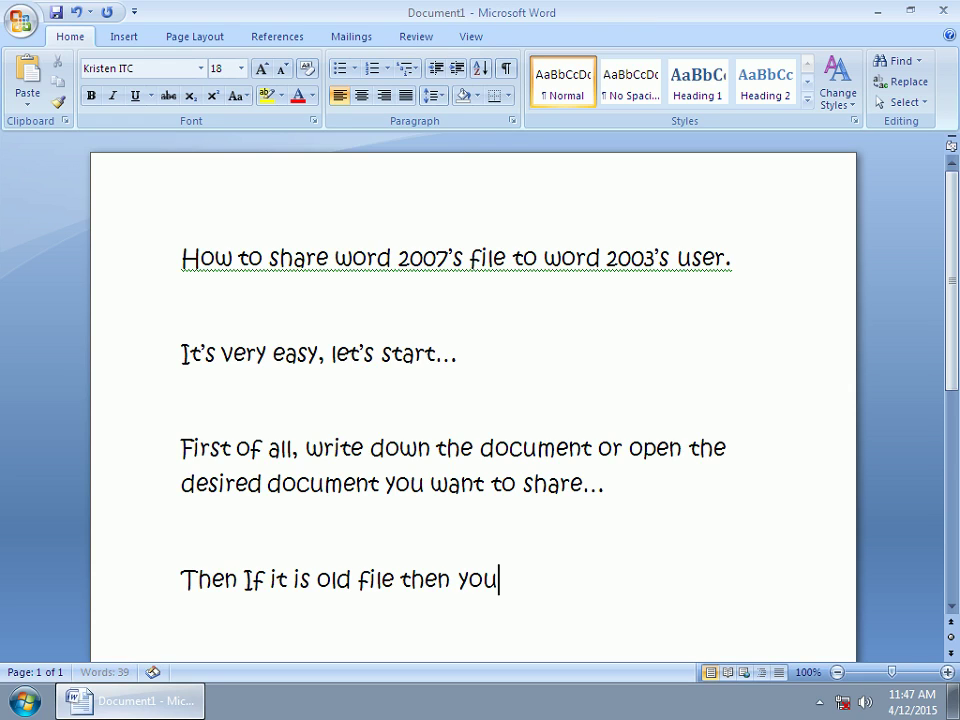
type("’ve to go to")
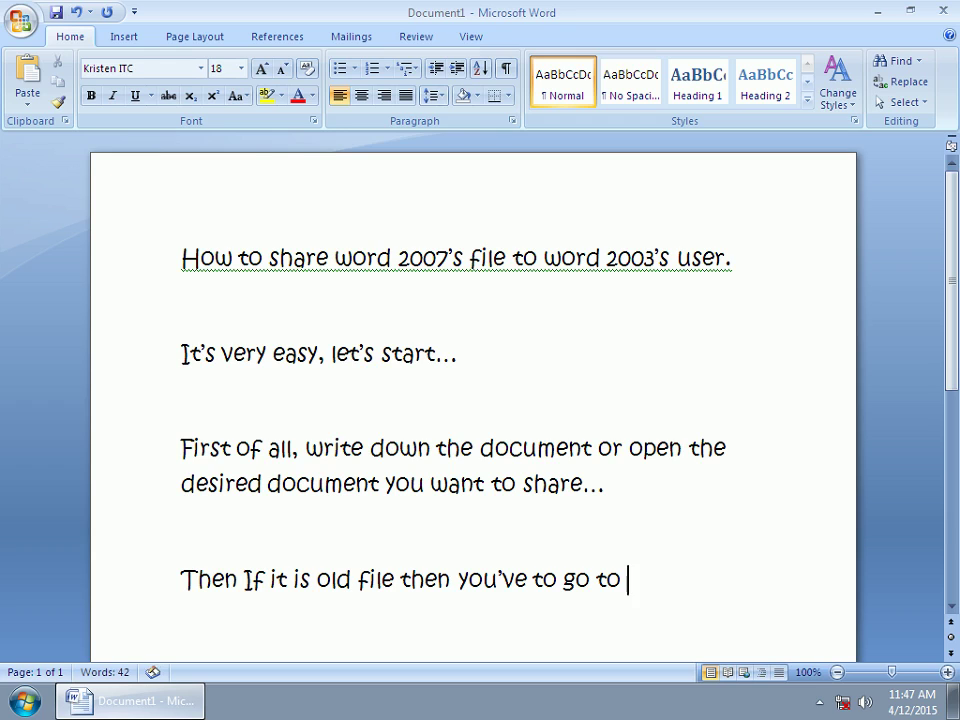
type(" :")
key("BackSpace")
type("\"Save as")
type("\"")
type(" fil")
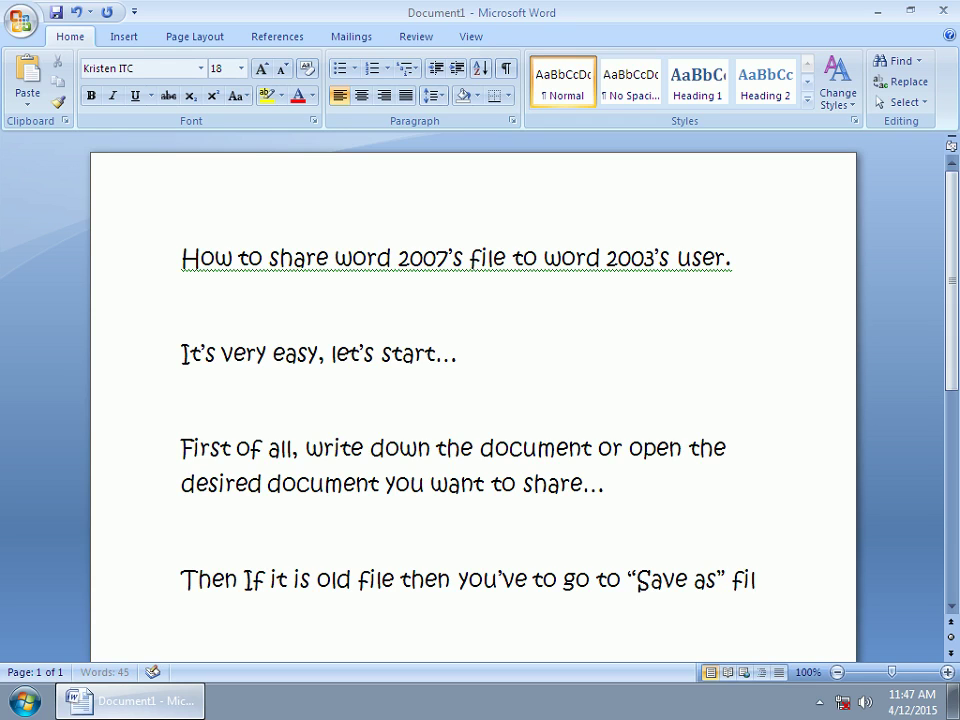
type("e a")
type("f")
type("'s new file")
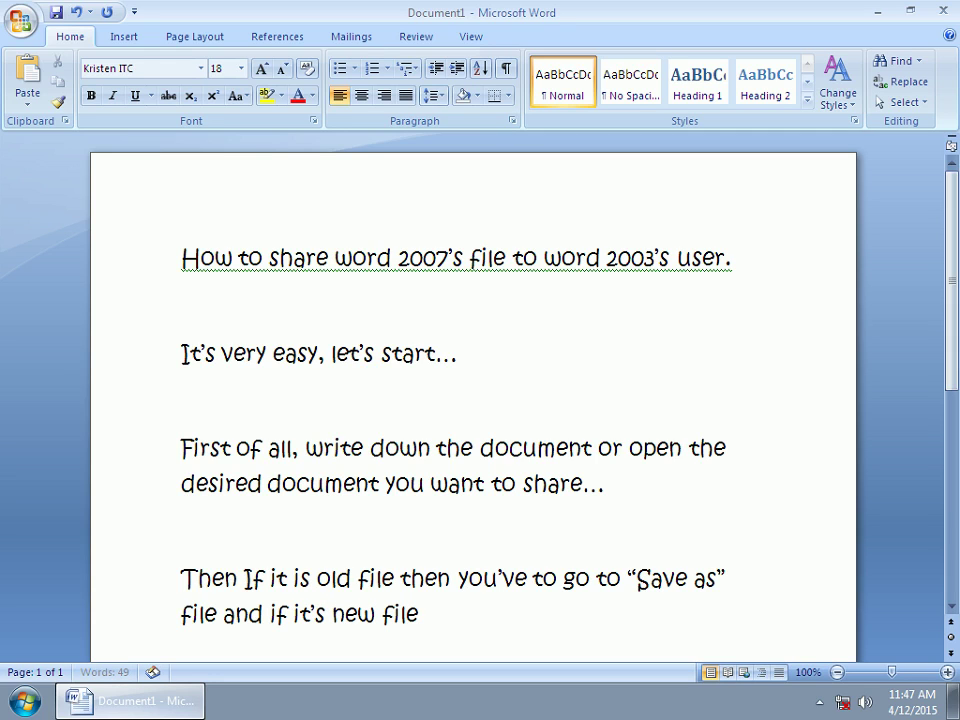
type(" then just save th")
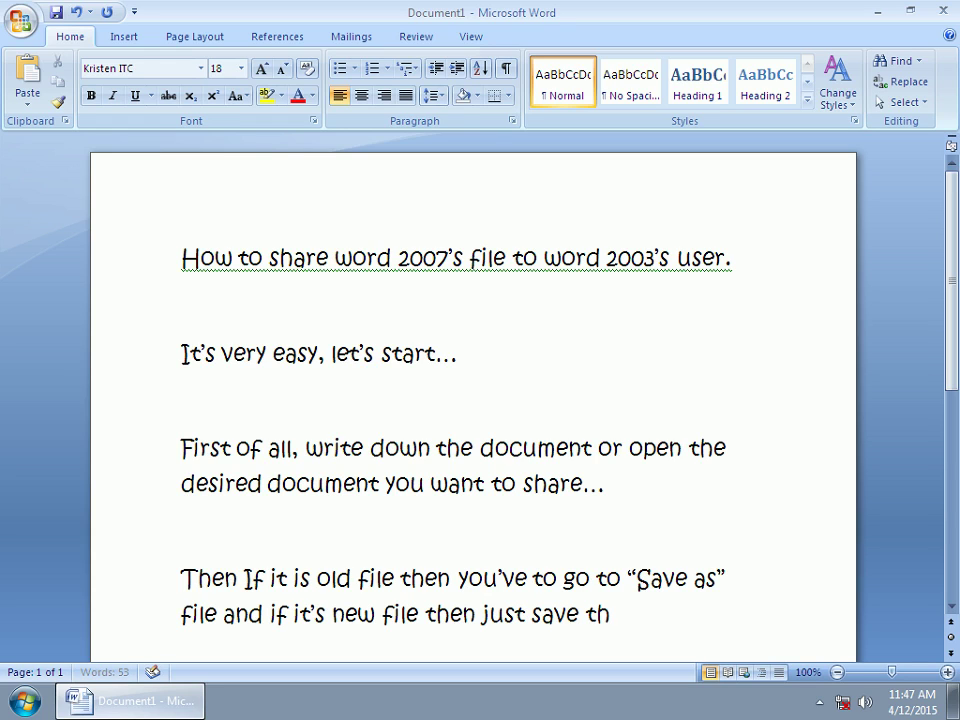
type("e fil")
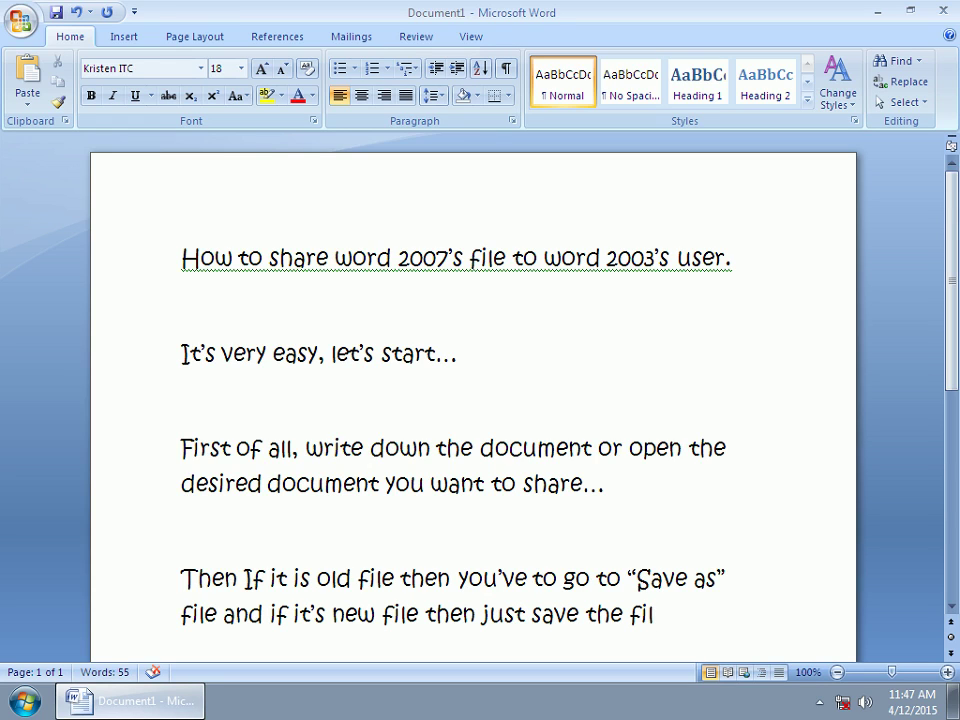
type("e,")
key("Return")
key("Return")
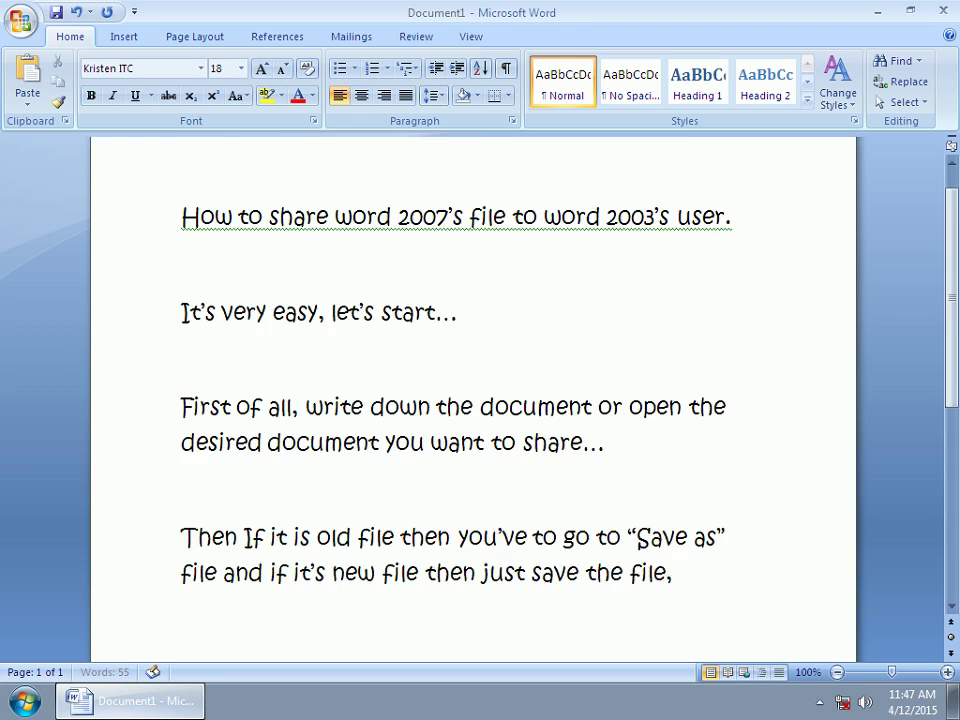
type("C")
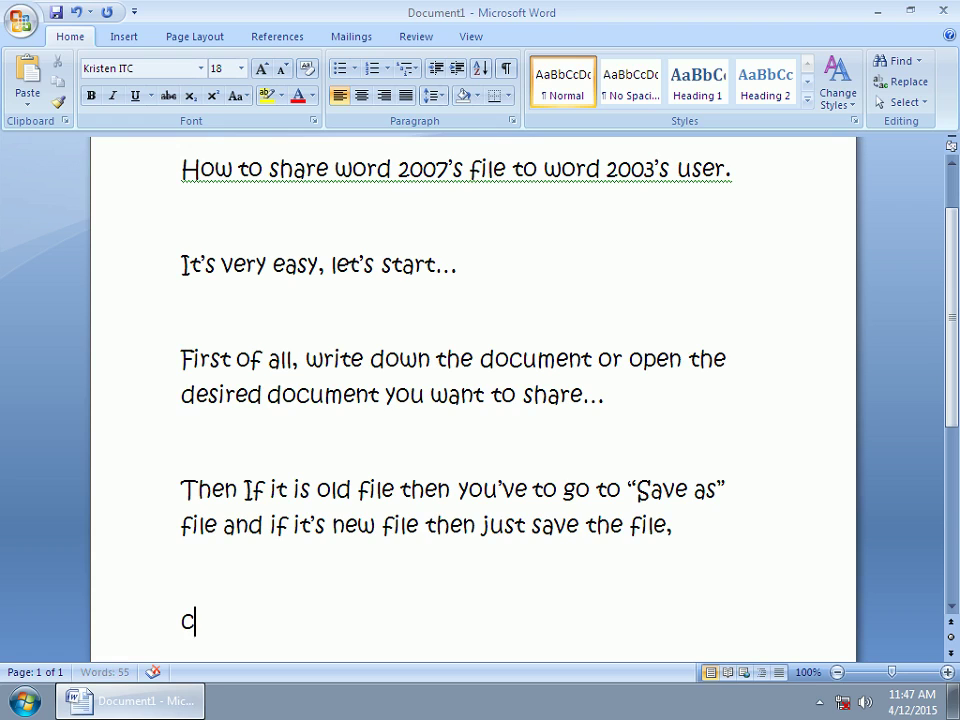
type("trl")
type("+s")
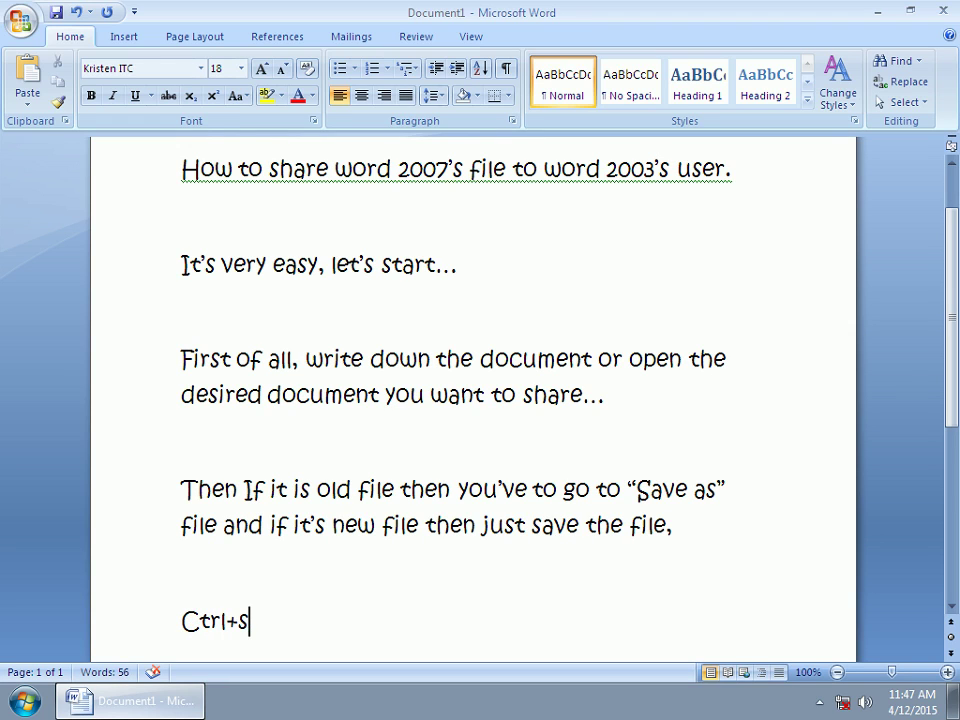
Step: Save the document as 'How to share word 2007' in Word 97-2003 Document format
key("ctrl+s")
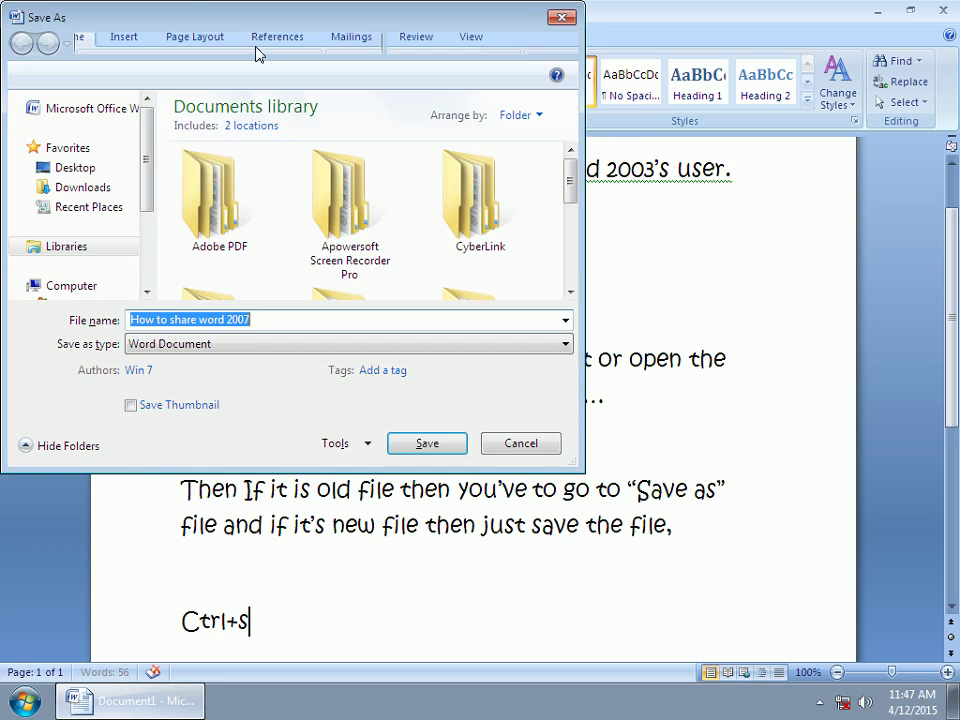
left_click_drag(345, 22, 458, 28)
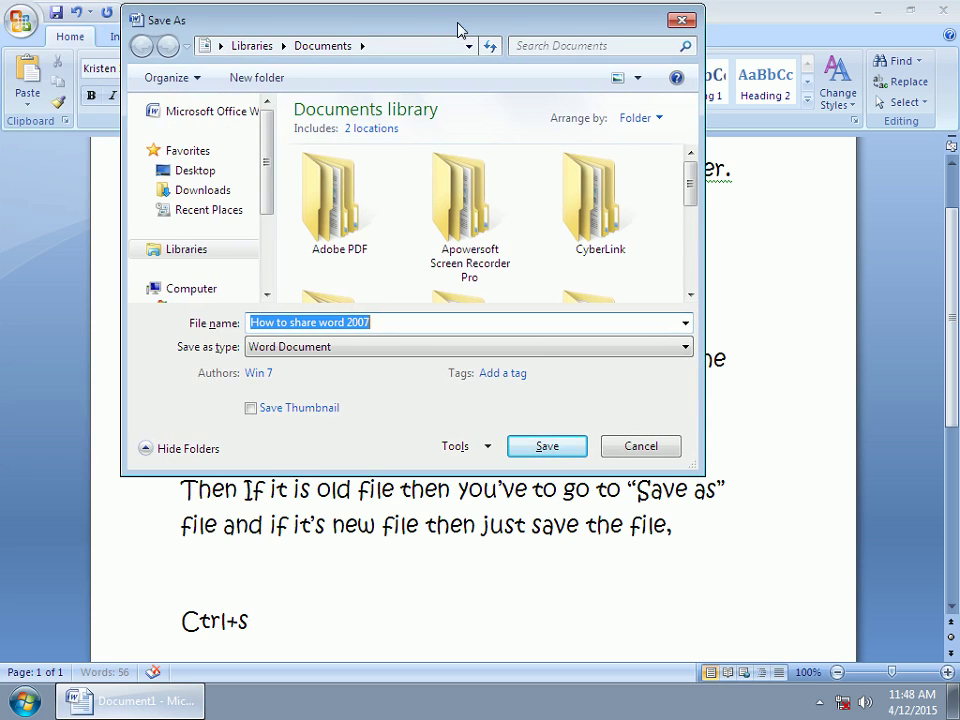
left_click(356, 350)
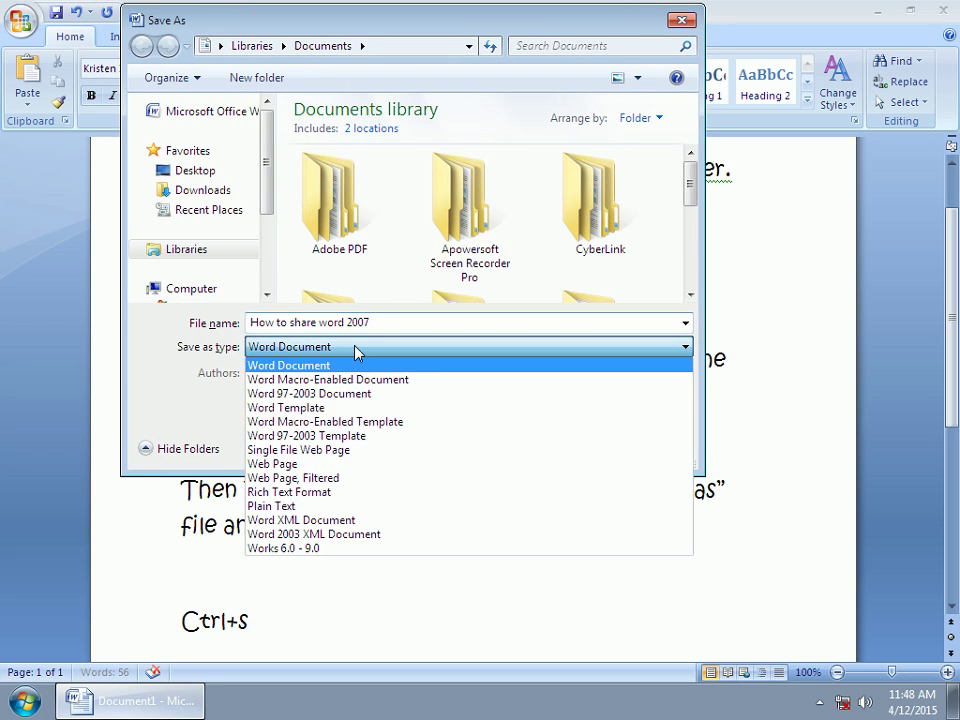
left_click(300, 395)
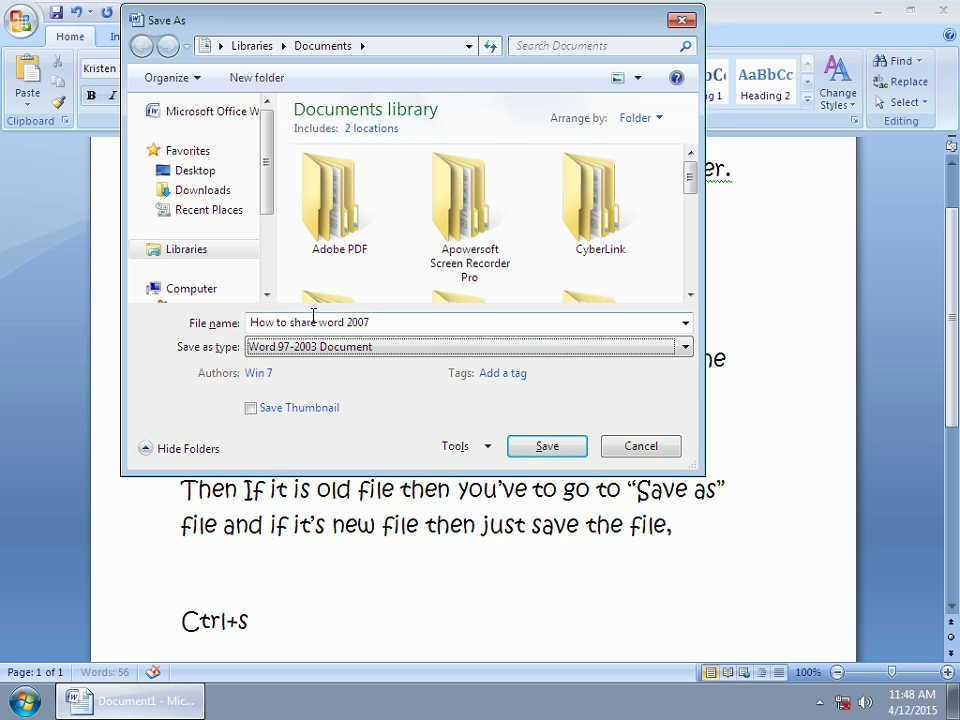
left_click(535, 448)
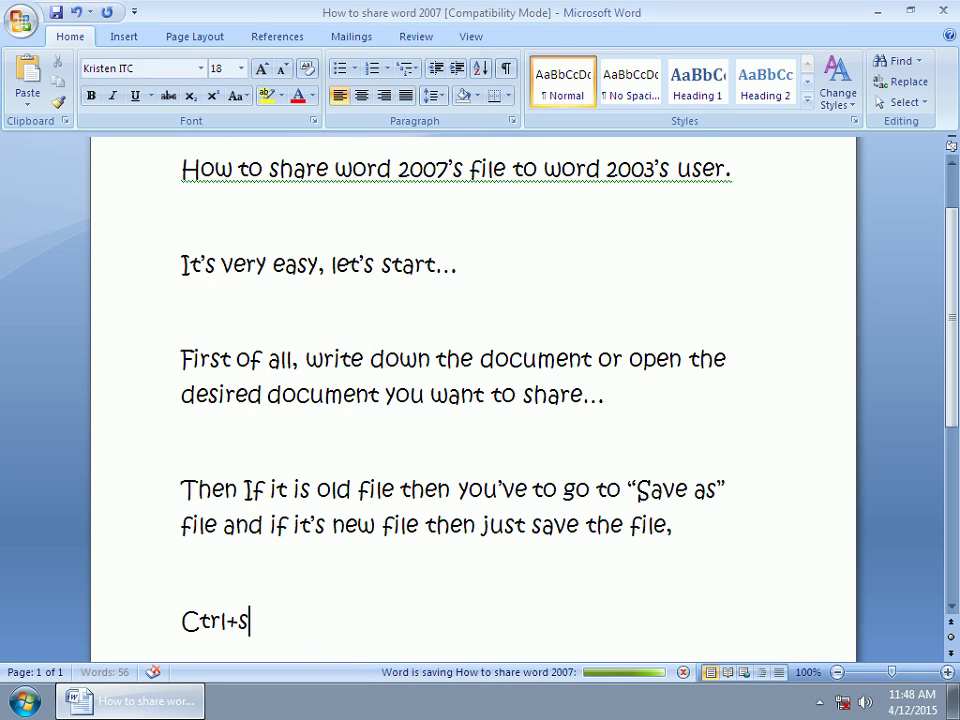
Step: Add a 'That's it..' line below the Ctrl+s line
key("Return")
key("Return")
type("Th")
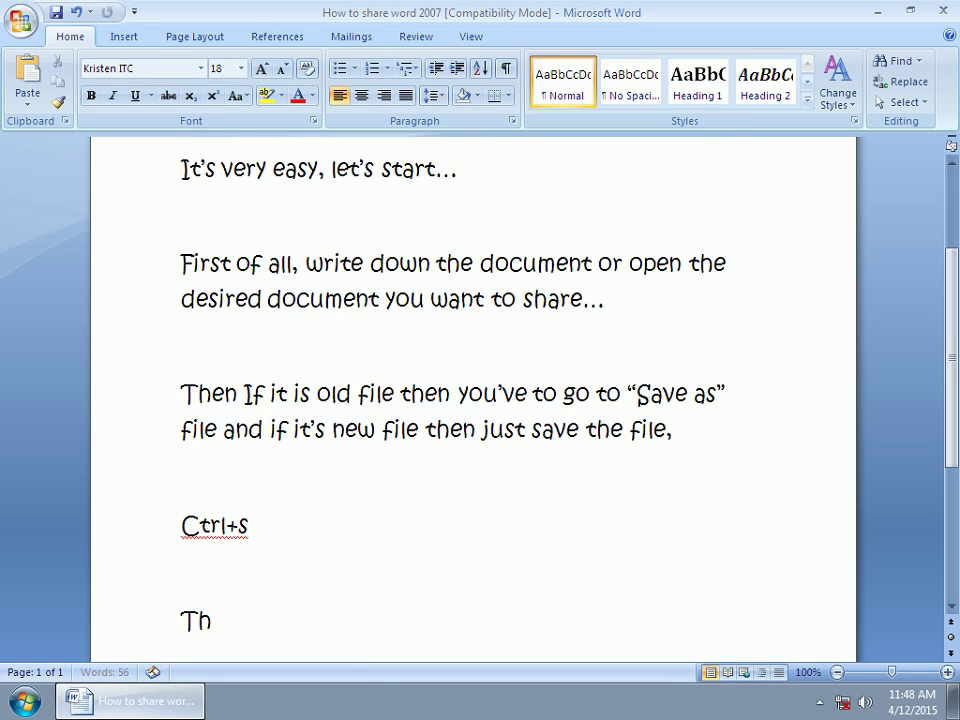
type("t's")
key("BackSpace")
key("BackSpace")
key("BackSpace")
type("'s ")
type("it")
type("..")
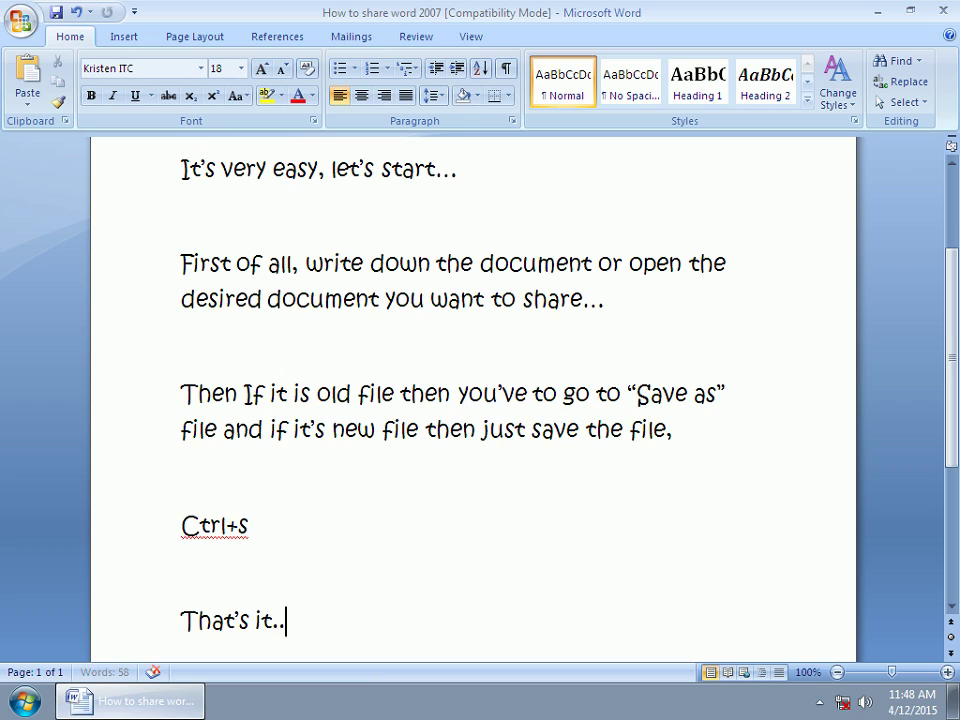
Step: Add a note that Word 97-2003 files open in all Microsoft Office Word versions, then 'Thanks for watching :)'
key("Return")
type("Save file as word 97-2003 ")
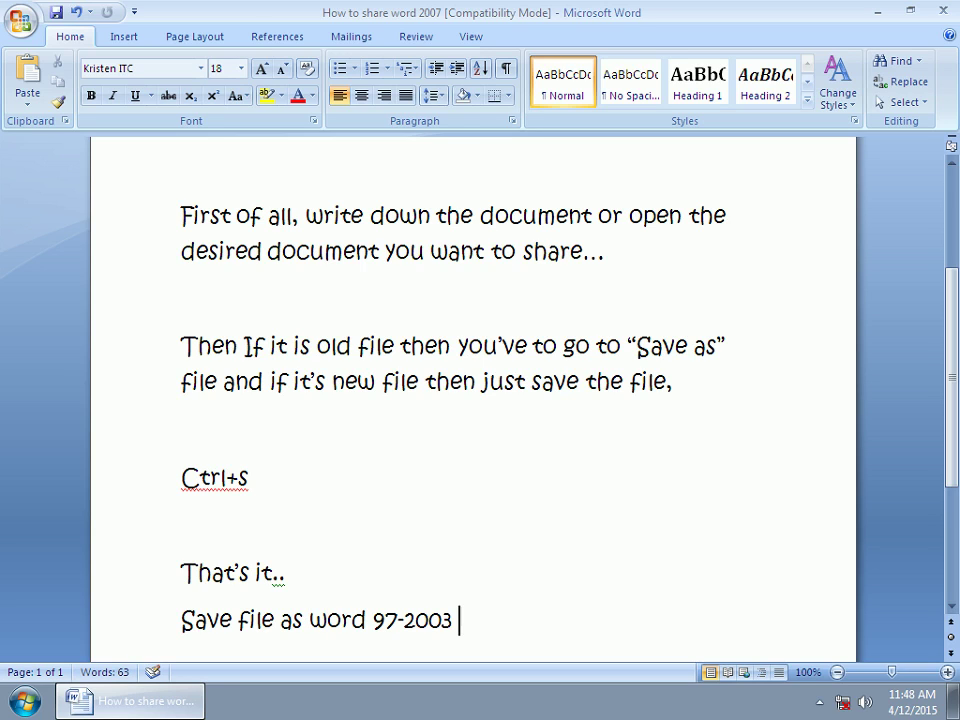
type("file sys")
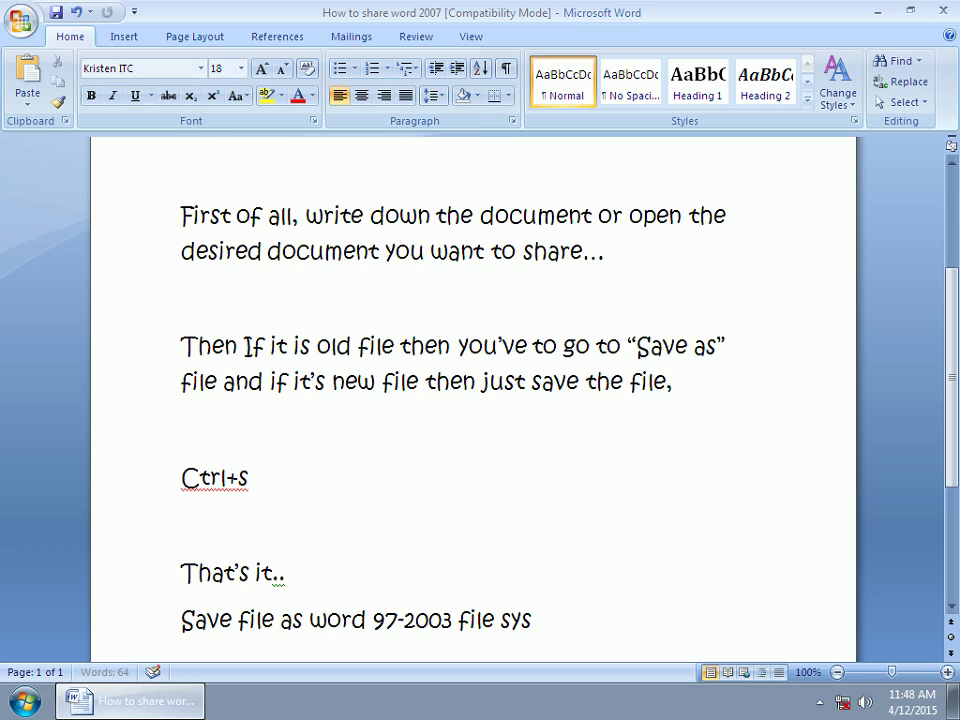
type("tem. Now thse")
key("BackSpace")
key("BackSpace")
type("is fi")
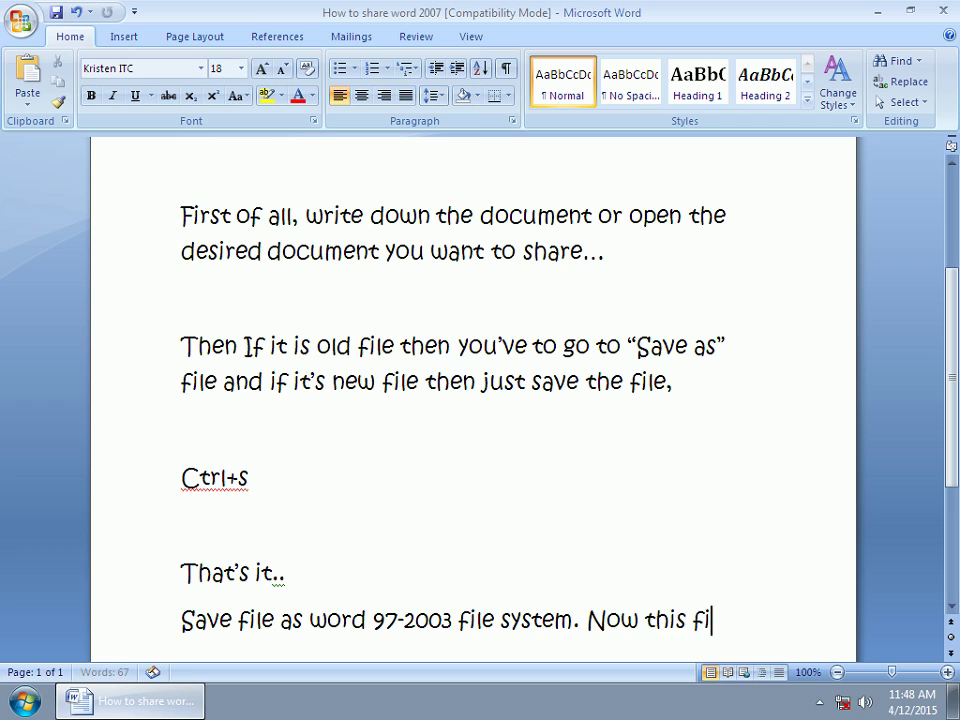
type(" can be open in all ")
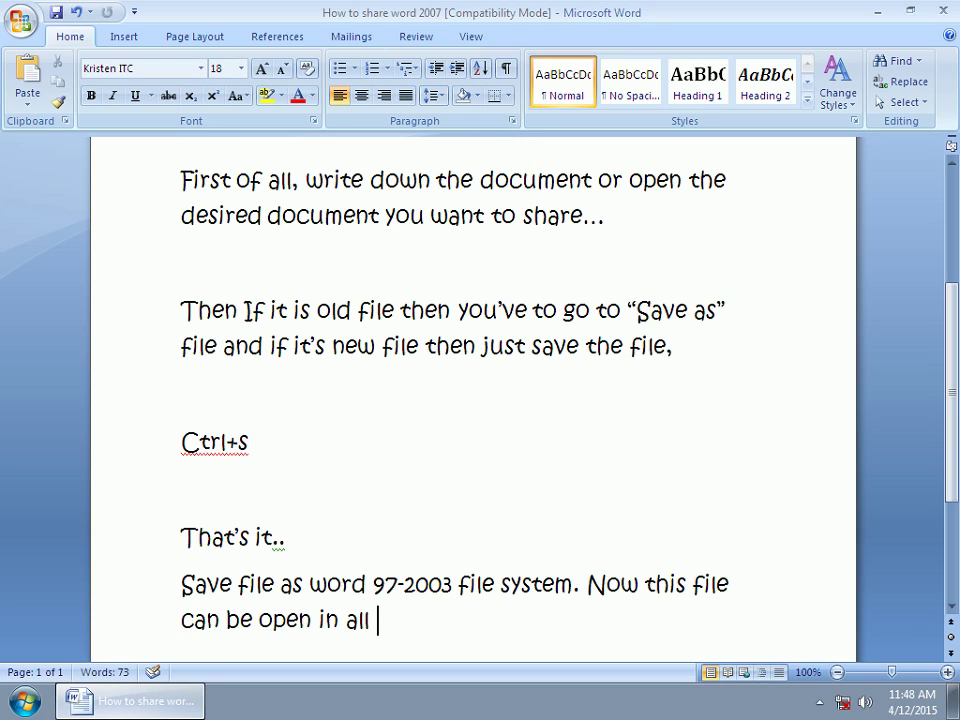
type("versionsof MIcro")
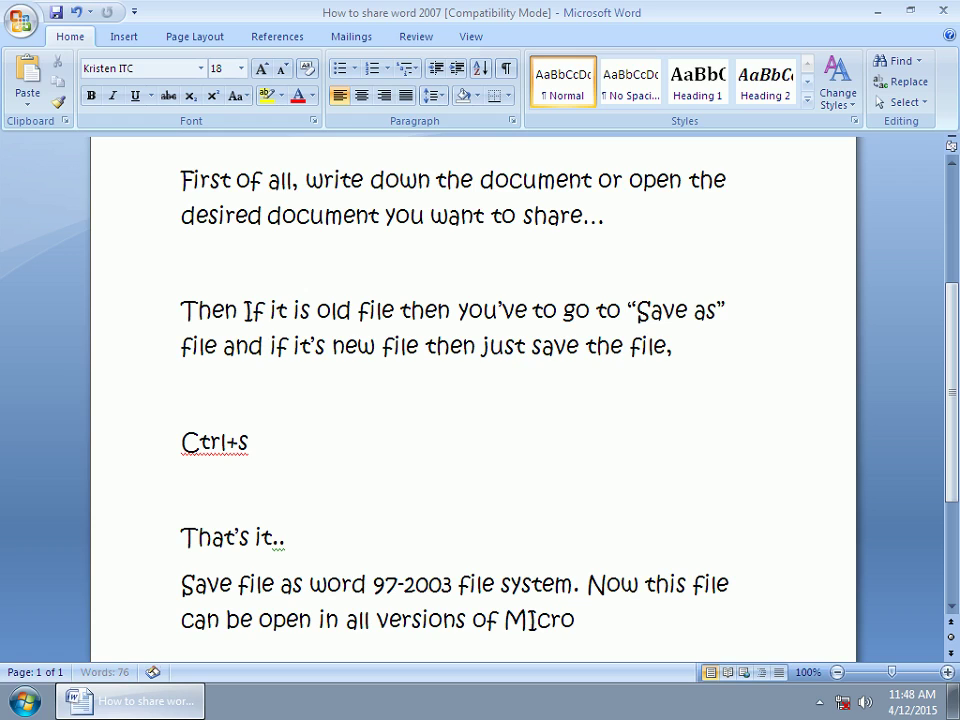
type("soc")
key("BackSpace")
type("f")
type("t word.")
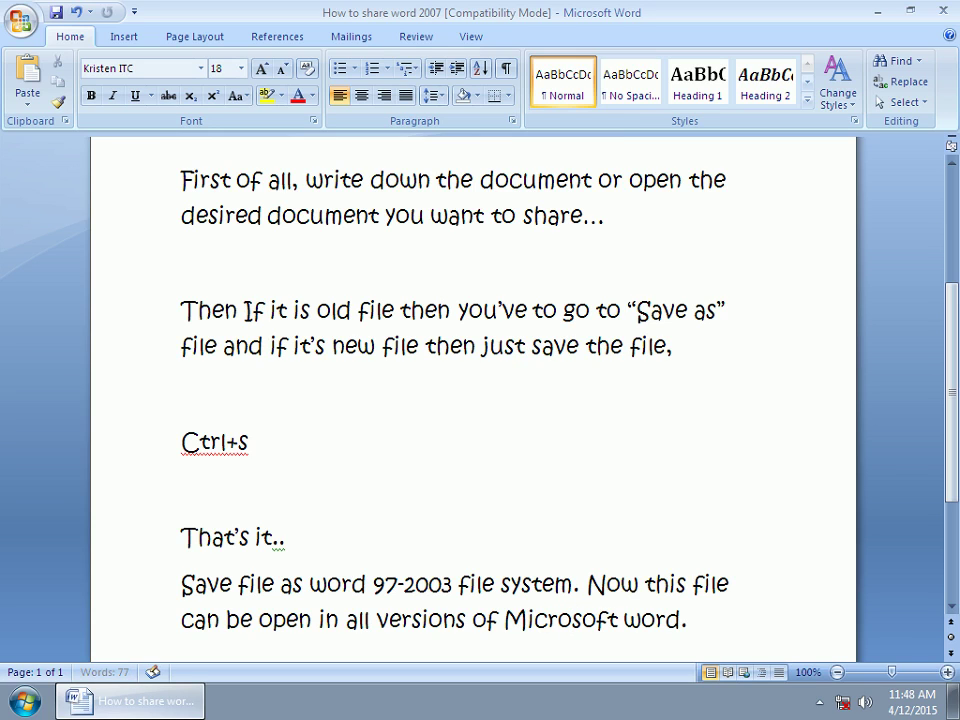
key("Left")
key("Left")
key("Left")
key("Left")
key("Left")
type("office")
key("End")
key("Return")
key("Return")
type("Thanks for watching")
type(")")
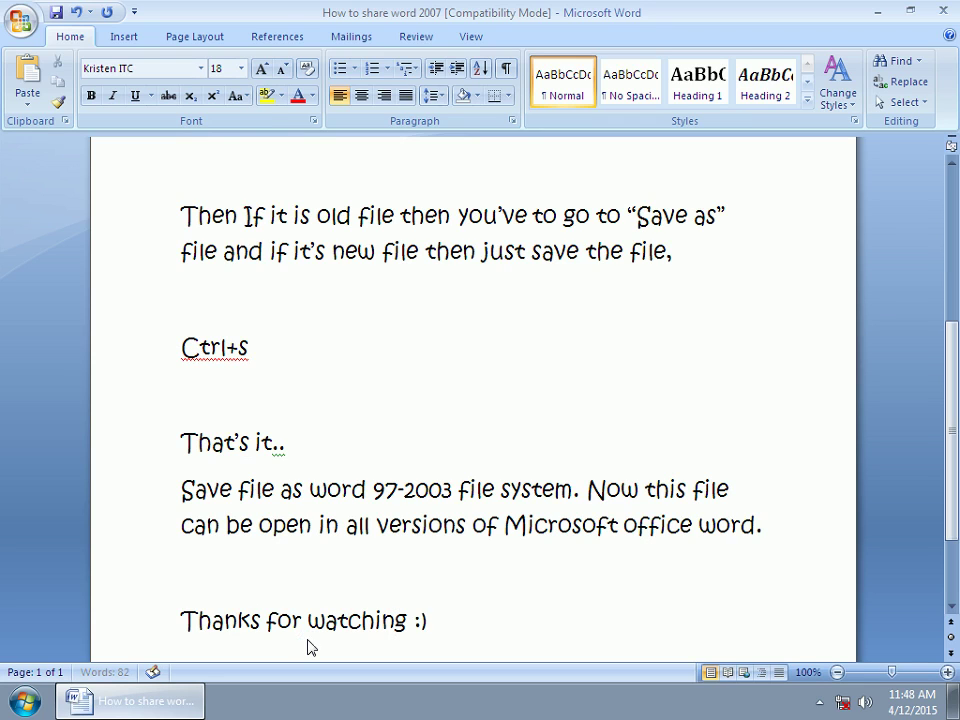
Step: On the second page, type 'Please Subscribe' and the channel's YouTube address, then centre the address line
key("Return")
key("Return")
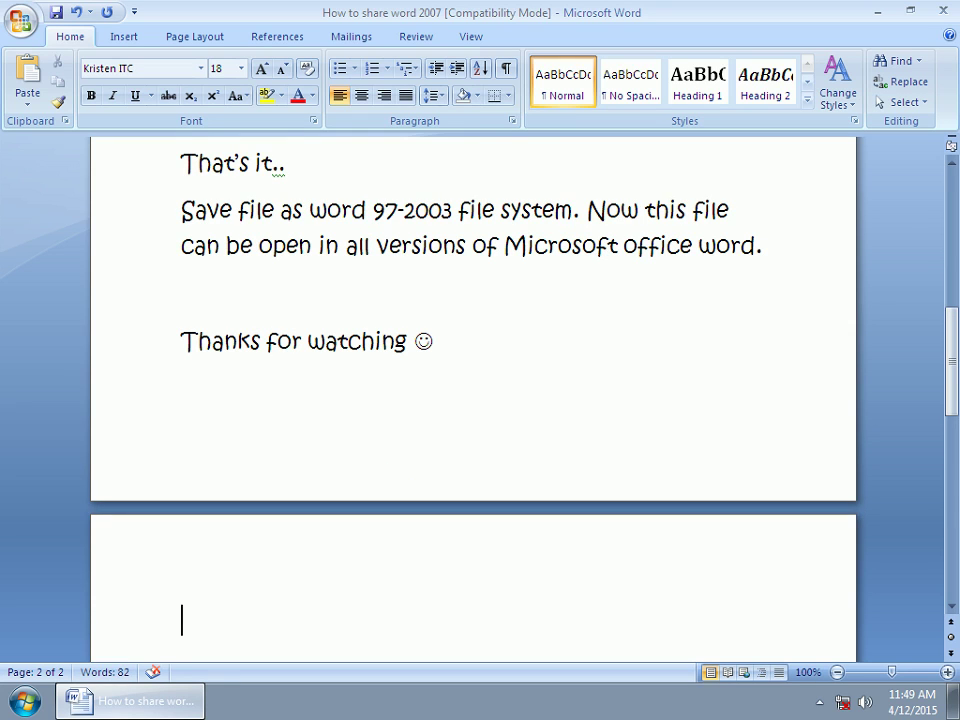
type("Please Su")
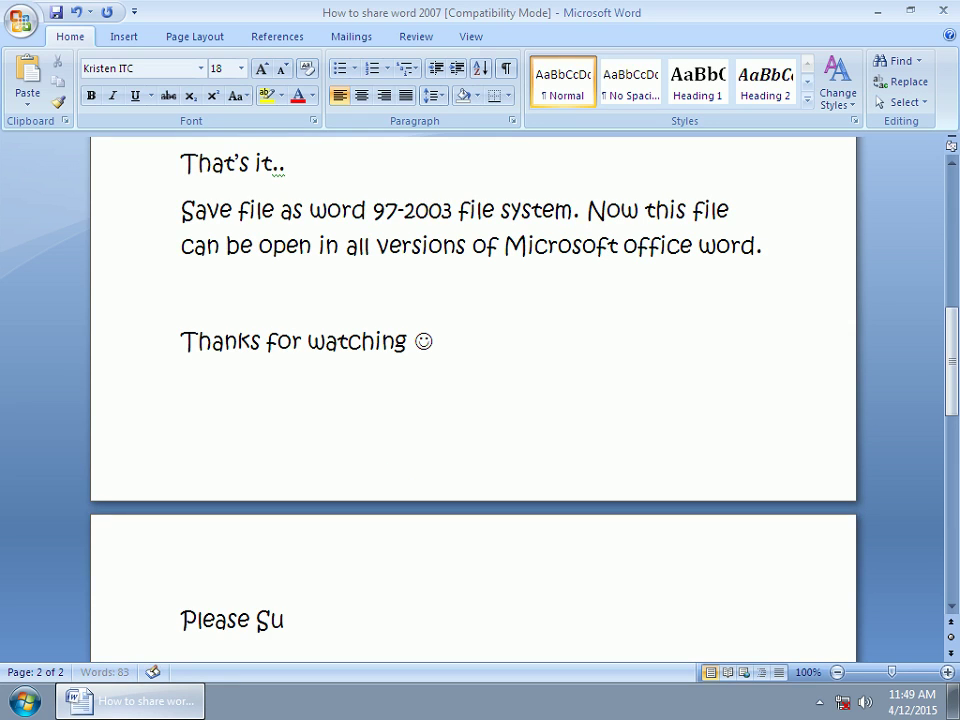
type("bscribe")
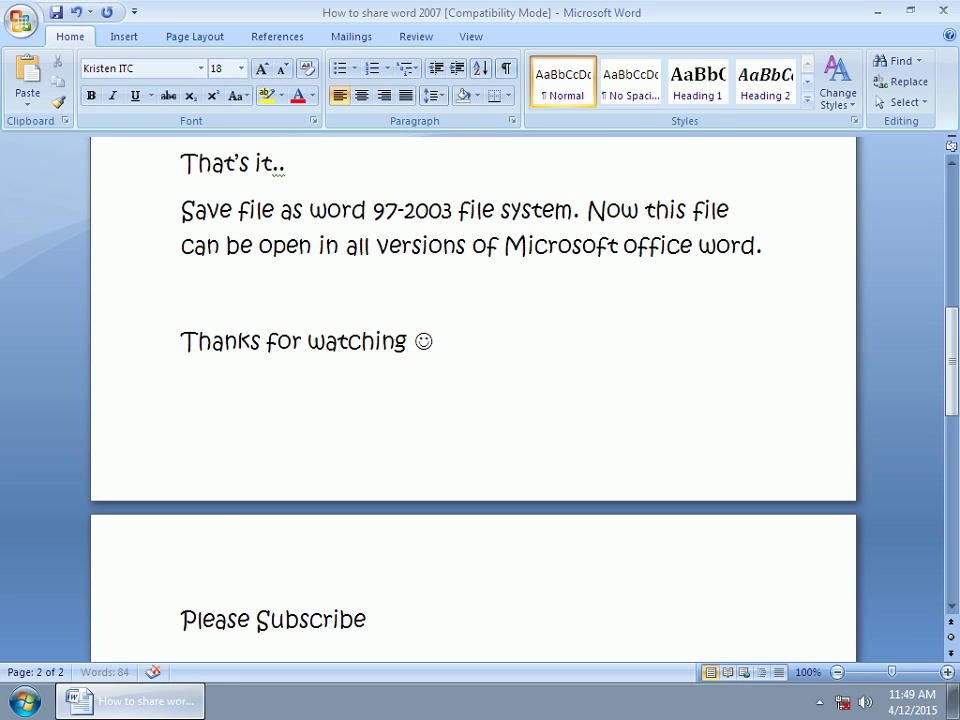
key("Return")
key("Return")
type("YouTube")
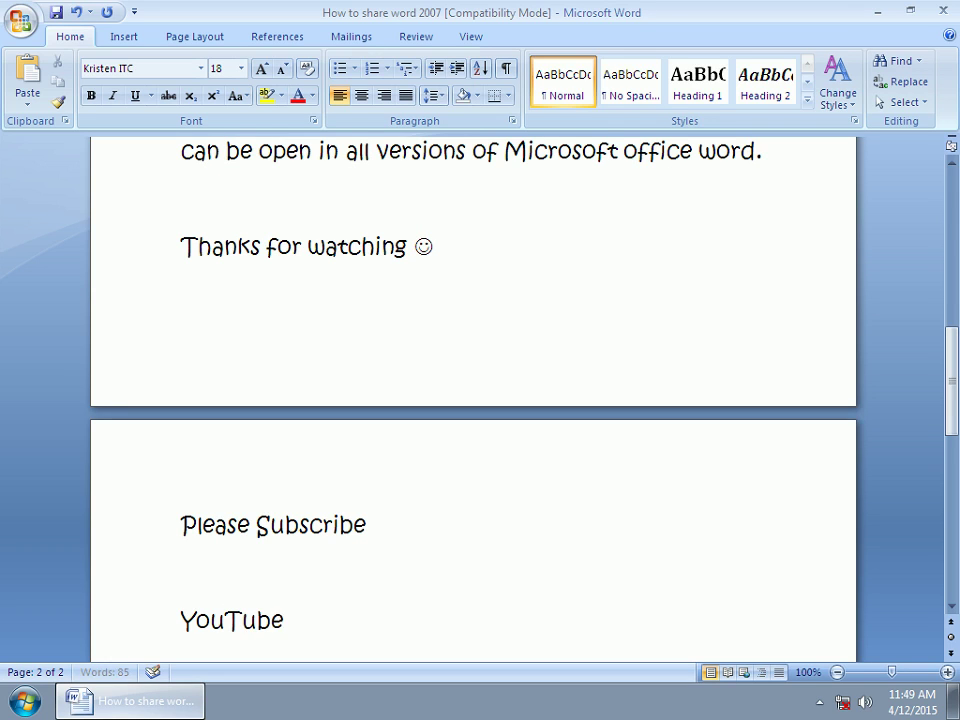
type("om/SD")
key("BackSpace")
type("eaTube0836")
key("BackSpace")
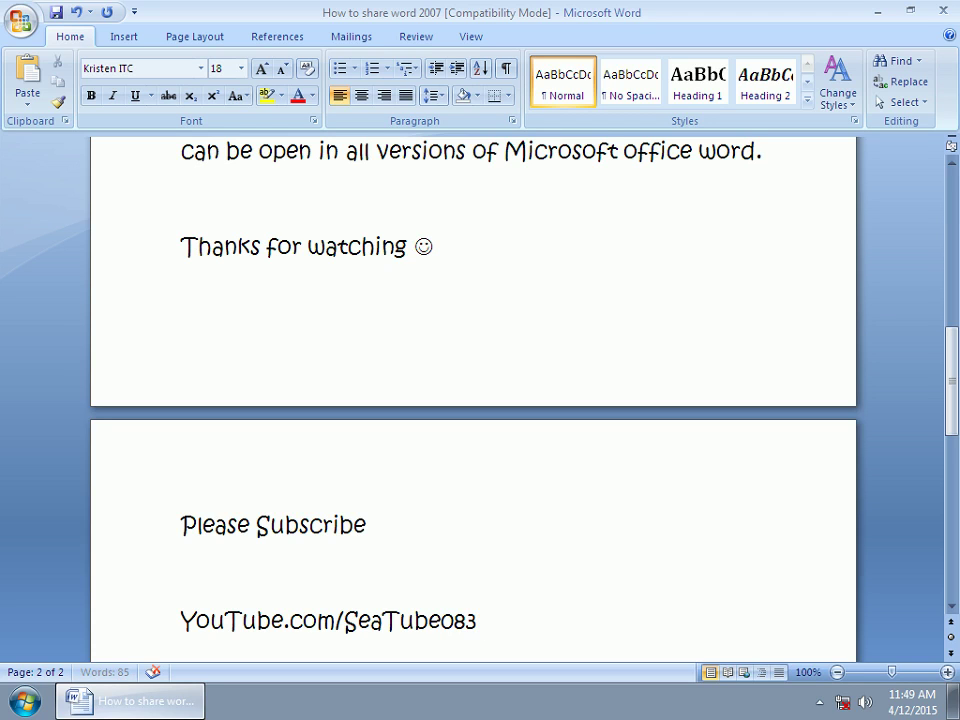
triple_click(308, 647)
key("ctrl+e")
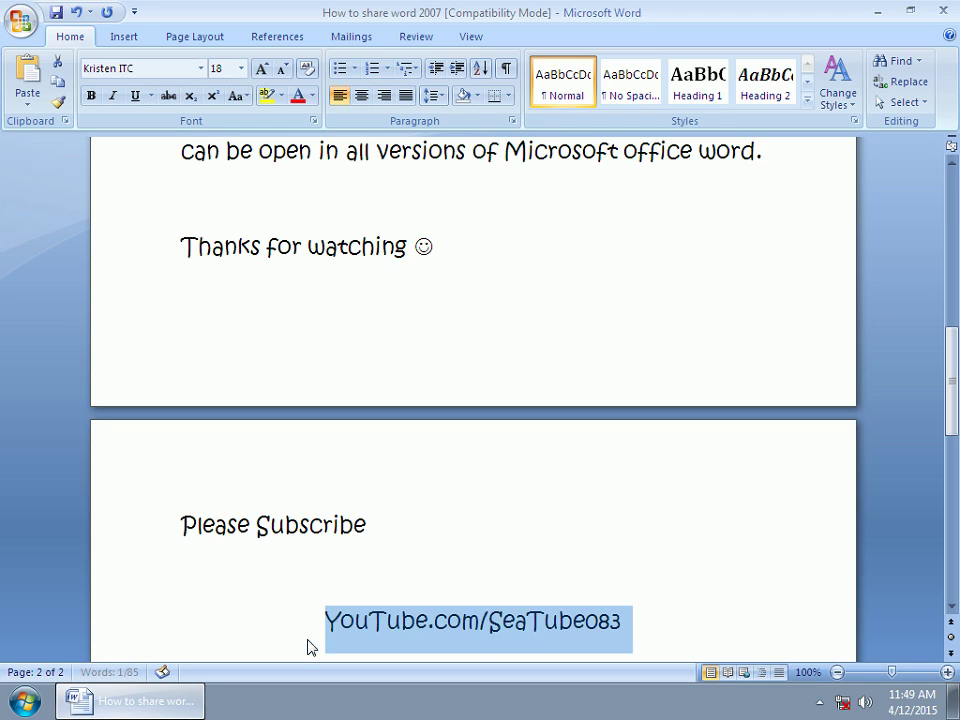